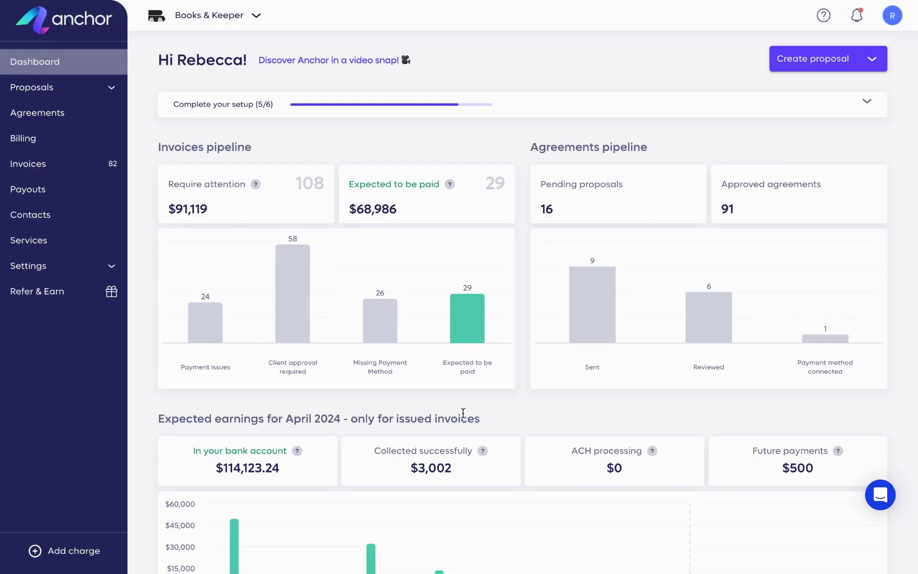
- Create a proposal from the Customized Bookkeeping Solutions (with Packages) template
{"action": "left_click", "coordinate": [879, 71]}
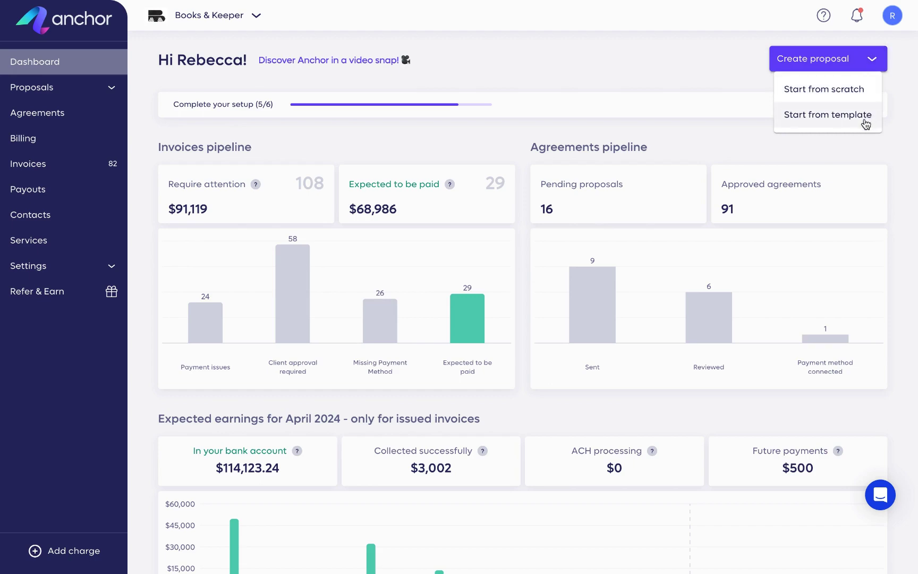
{"action": "left_click", "coordinate": [866, 117]}
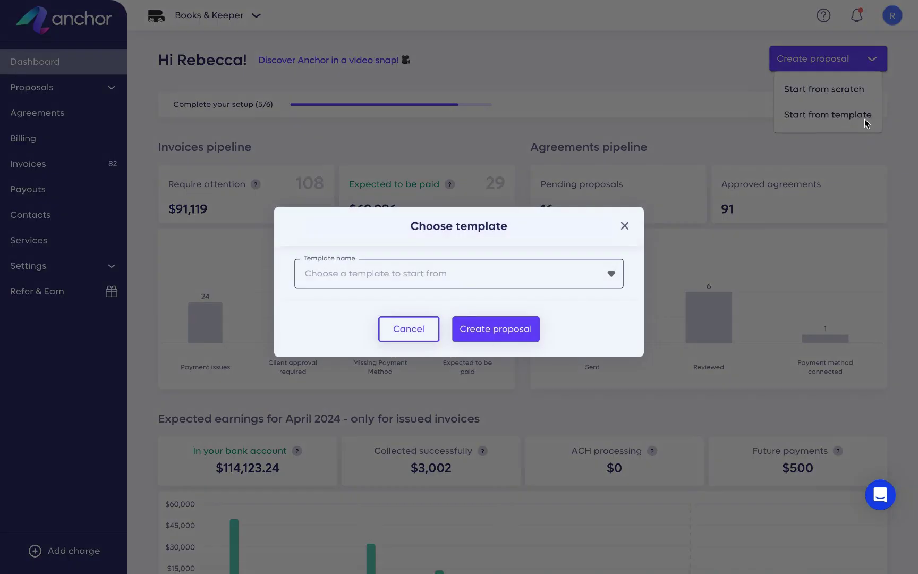
{"action": "left_click", "coordinate": [611, 274]}
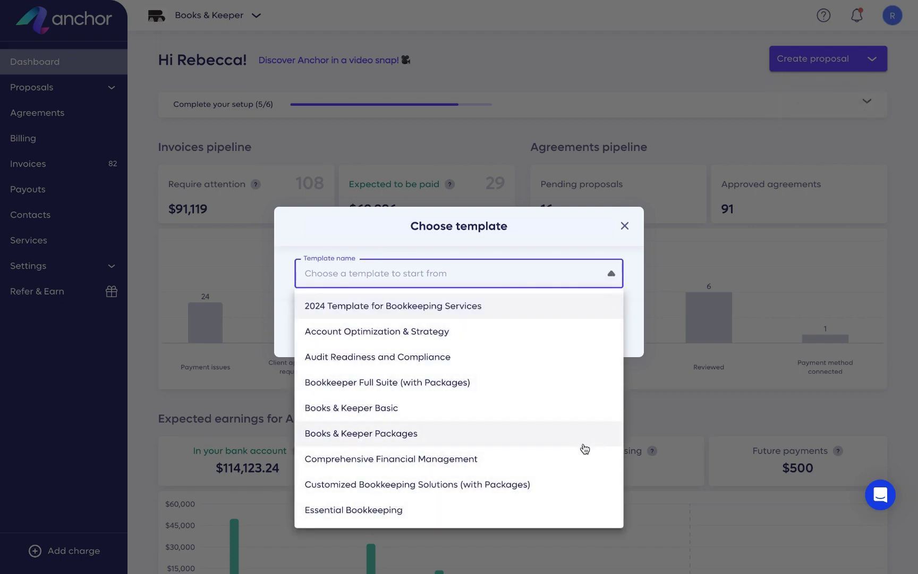
{"action": "left_click", "coordinate": [553, 484]}
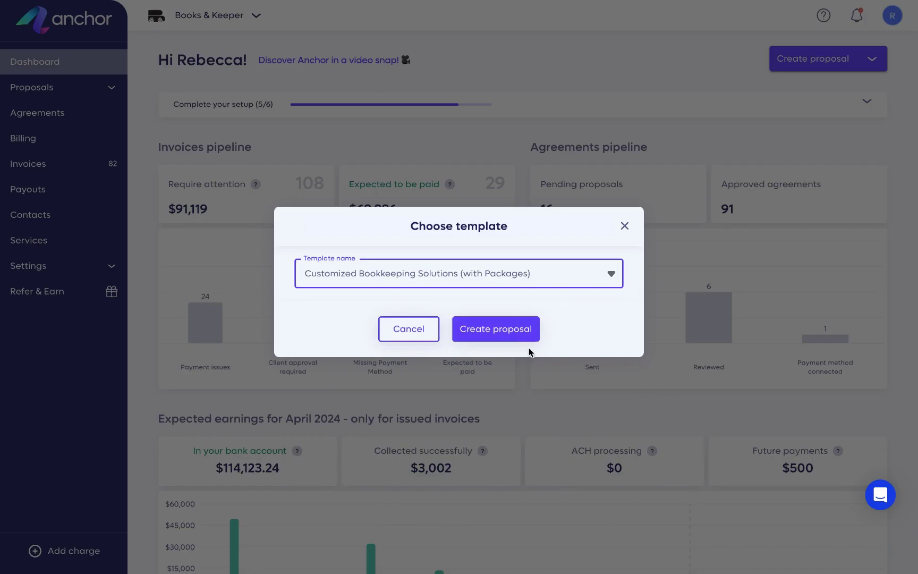
{"action": "left_click", "coordinate": [528, 332]}
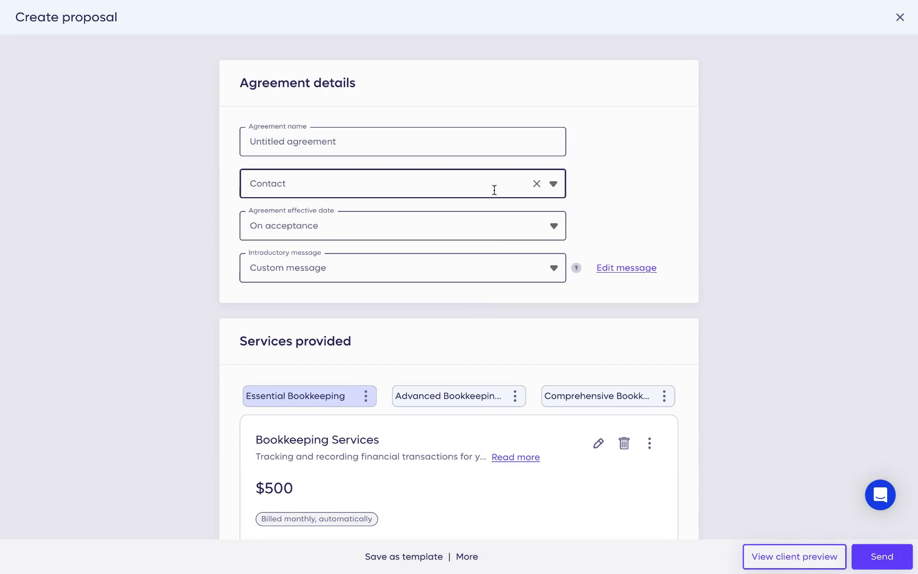
- Address the proposal to Sample contact and review the listed services
{"action": "left_click", "coordinate": [554, 185]}
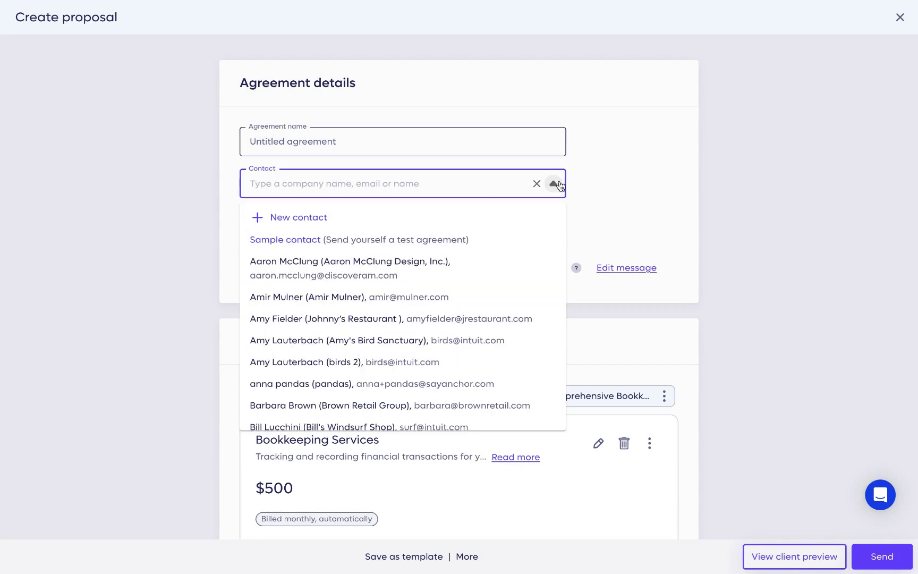
{"action": "left_click", "coordinate": [548, 242]}
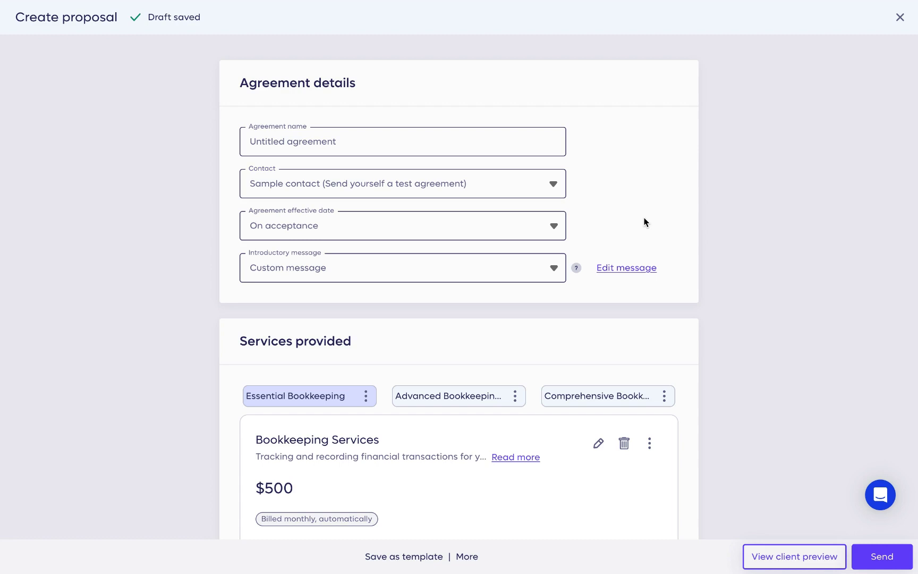
{"action": "scroll", "coordinate": [623, 220], "scroll_direction": "down", "scroll_amount": 3}
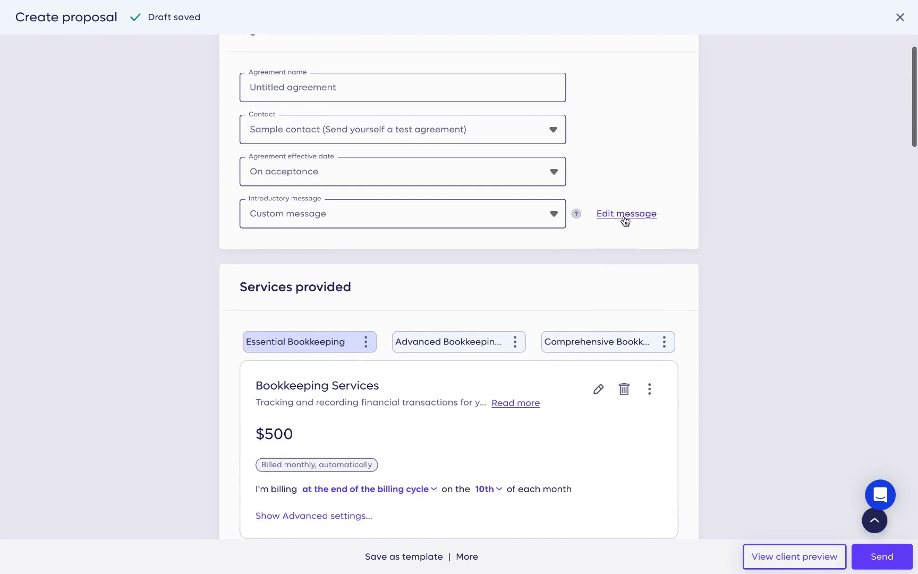
{"action": "scroll", "coordinate": [623, 220], "scroll_direction": "down", "scroll_amount": 2}
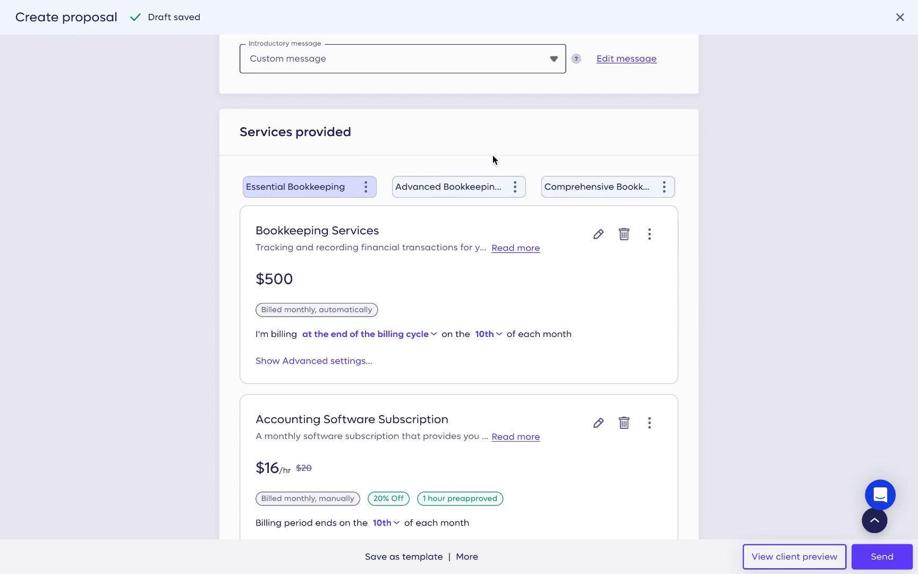
{"action": "scroll", "coordinate": [463, 261], "scroll_direction": "down", "scroll_amount": 7}
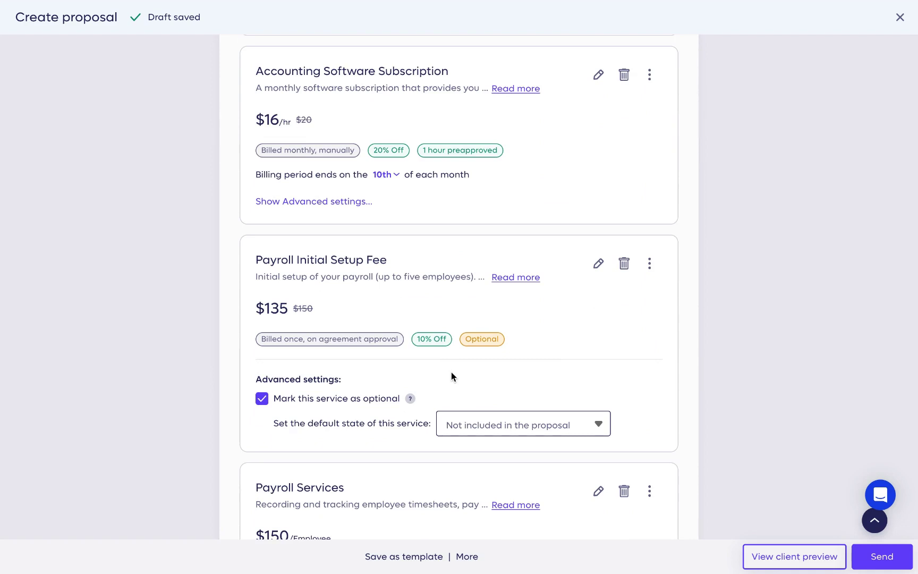
{"action": "scroll", "coordinate": [451, 373], "scroll_direction": "down", "scroll_amount": 2}
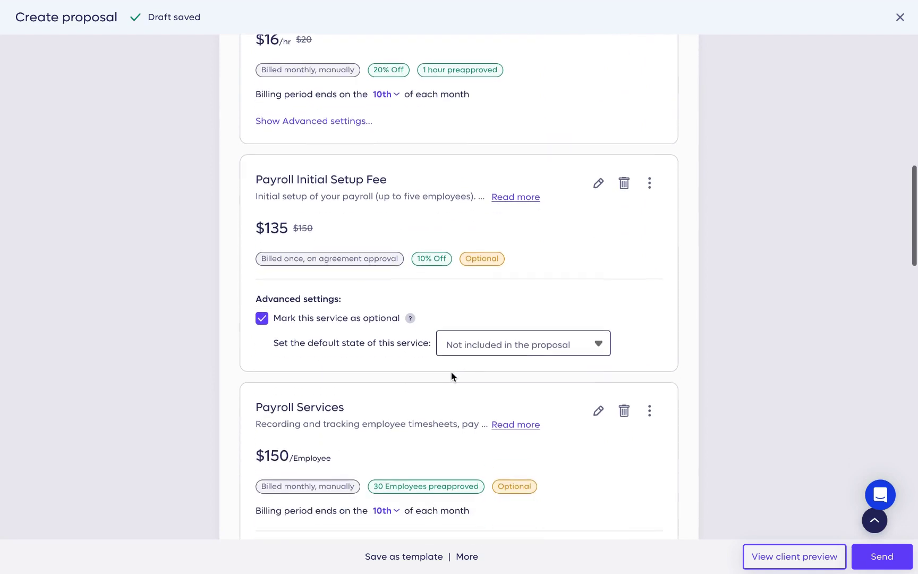
{"action": "scroll", "coordinate": [451, 372], "scroll_direction": "down", "scroll_amount": 2}
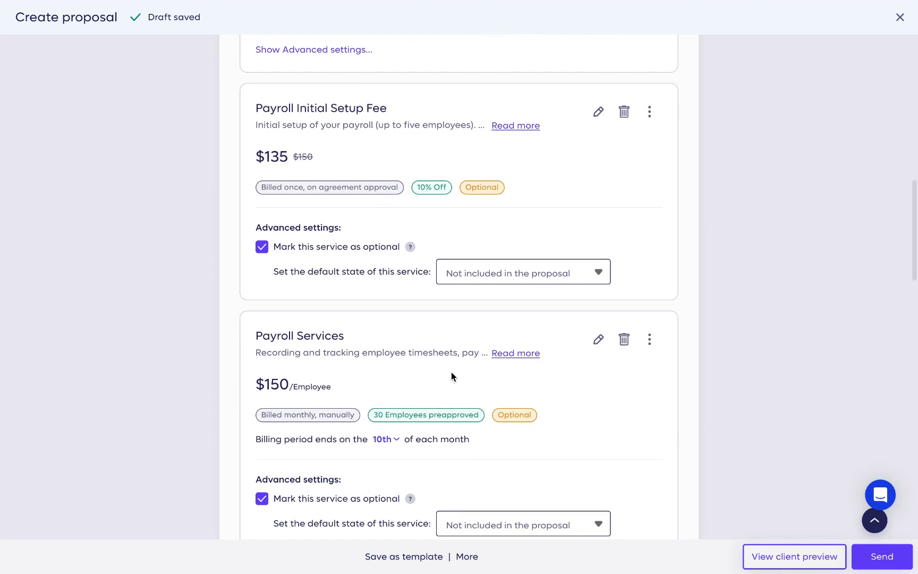
{"action": "scroll", "coordinate": [451, 376], "scroll_direction": "up", "scroll_amount": 9}
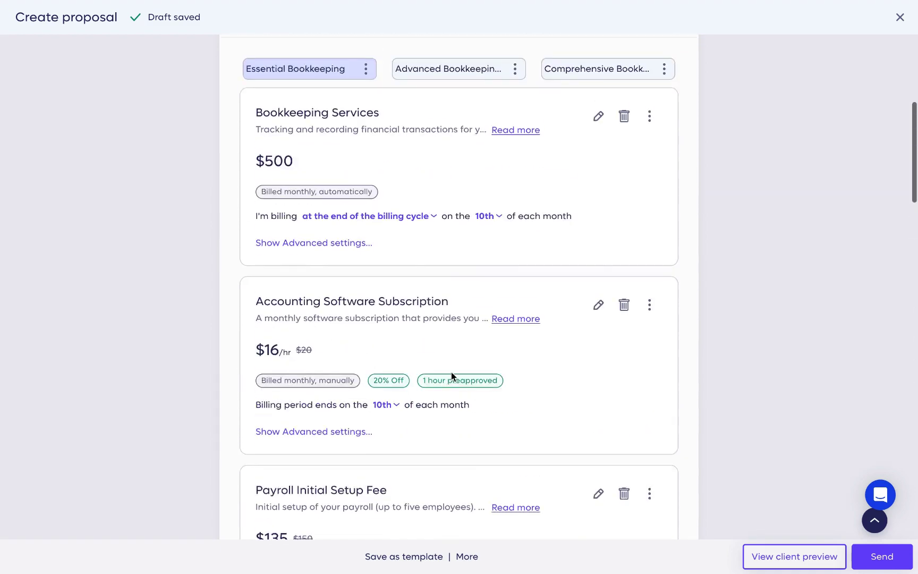
- Open the Bookkeeping Services editor, close it unchanged, and review the optional add-ons
{"action": "left_click", "coordinate": [598, 116]}
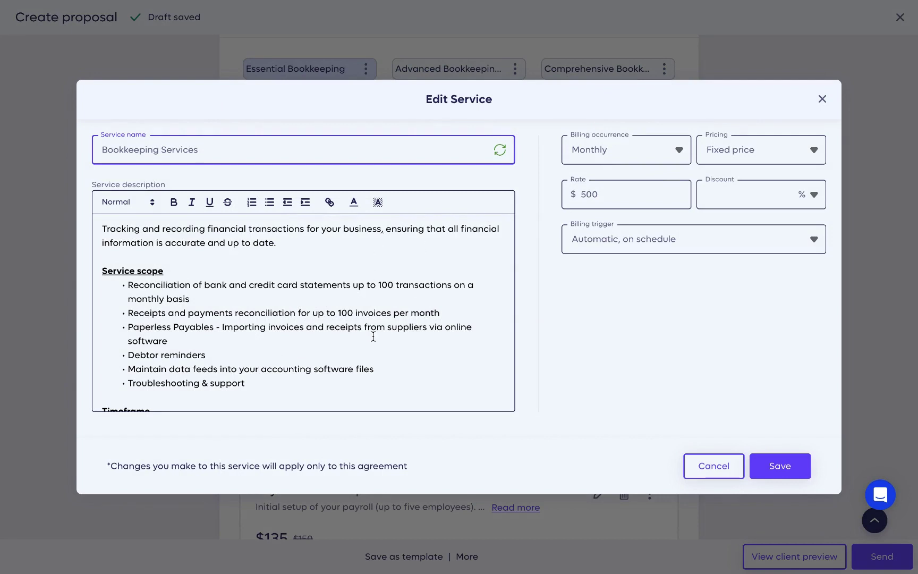
{"action": "left_click", "coordinate": [822, 99]}
{"action": "scroll", "coordinate": [546, 236], "scroll_direction": "down", "scroll_amount": 20}
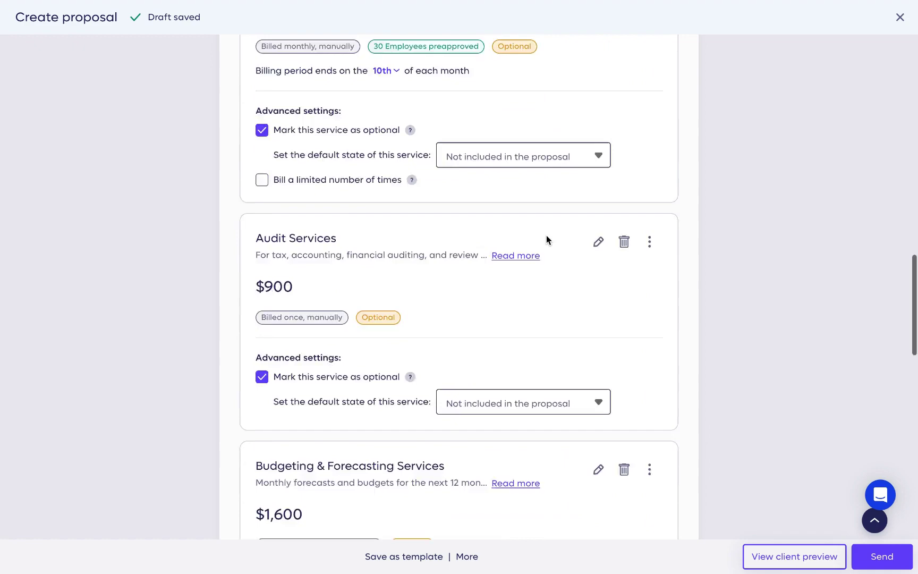
{"action": "scroll", "coordinate": [546, 234], "scroll_direction": "down", "scroll_amount": 6}
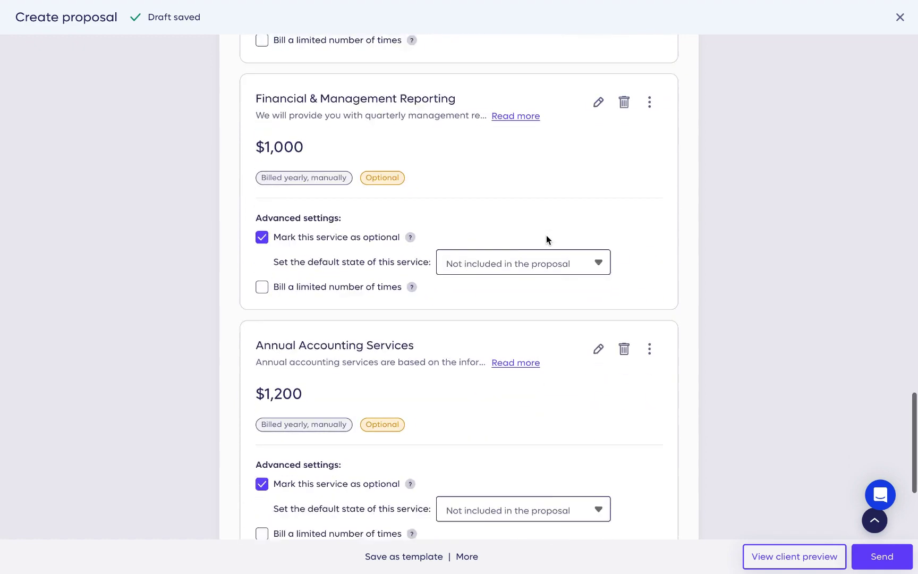
{"action": "left_click", "coordinate": [794, 558]}
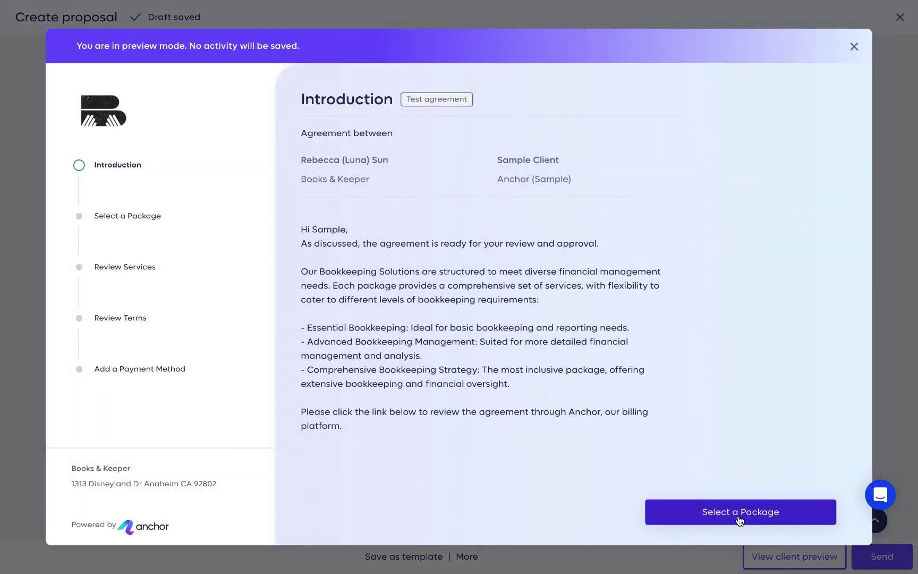
{"action": "left_click", "coordinate": [739, 520]}
{"action": "scroll", "coordinate": [694, 431], "scroll_direction": "right", "scroll_amount": 1}
{"action": "scroll", "coordinate": [668, 429], "scroll_direction": "down", "scroll_amount": 2}
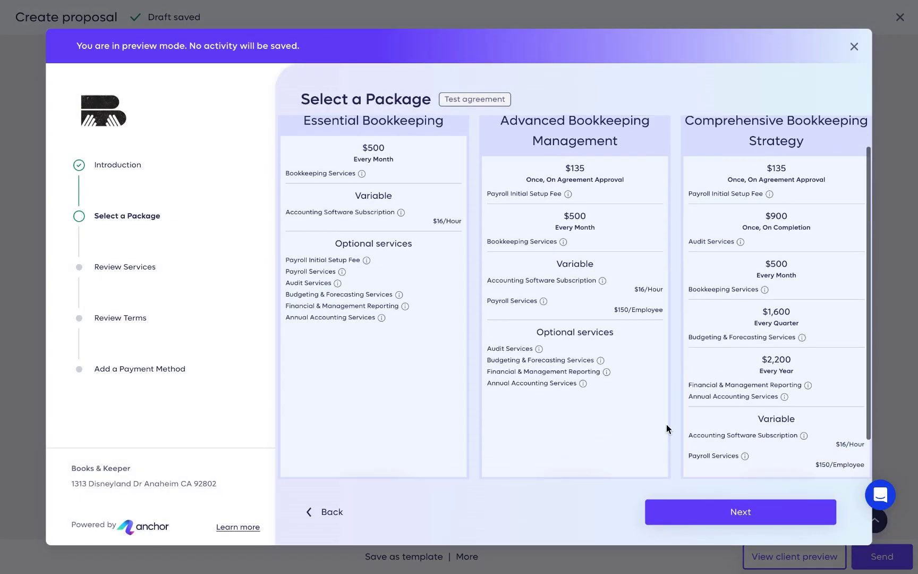
{"action": "left_click", "coordinate": [538, 345]}
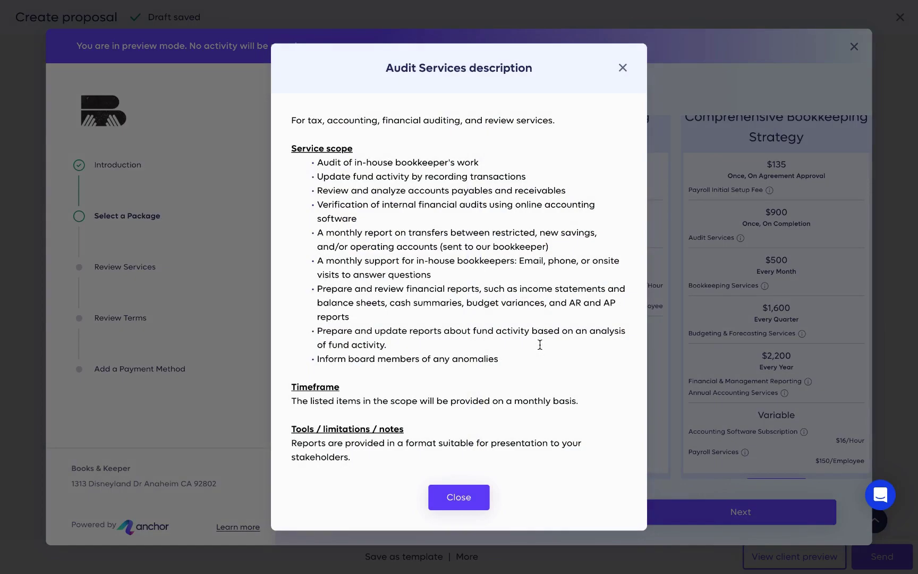
{"action": "left_click", "coordinate": [623, 67]}
{"action": "left_click", "coordinate": [397, 460]}
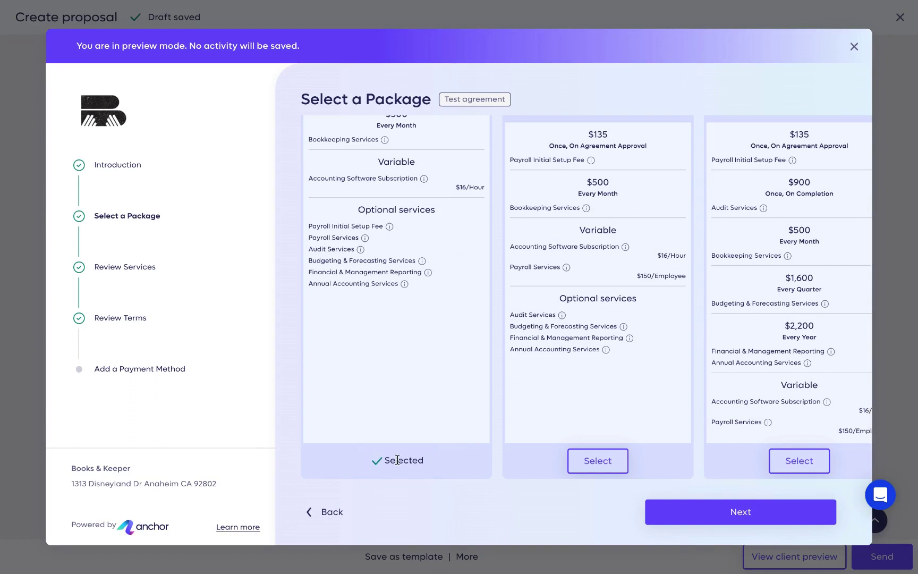
{"action": "left_click", "coordinate": [696, 512]}
{"action": "left_click", "coordinate": [331, 285]}
{"action": "left_click", "coordinate": [332, 335]}
{"action": "left_click", "coordinate": [331, 335]}
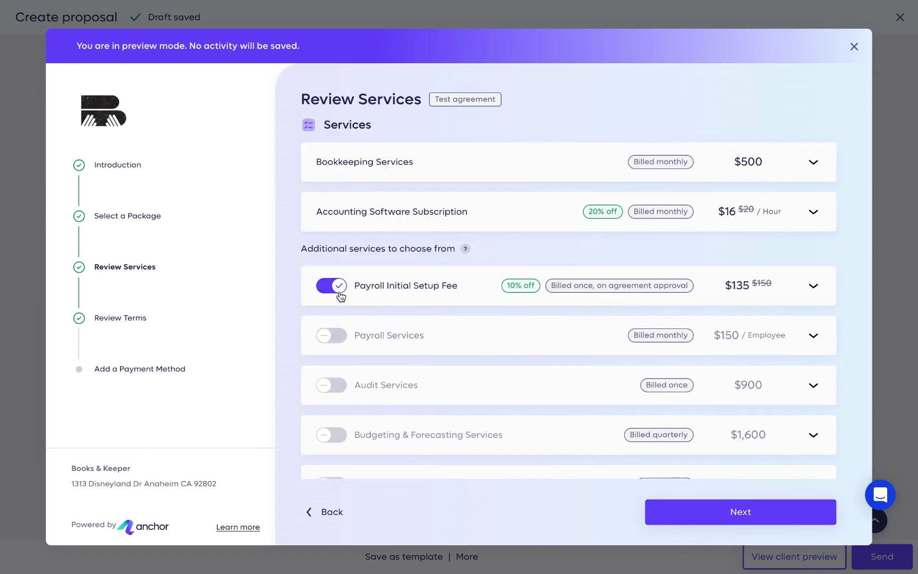
{"action": "left_click", "coordinate": [339, 291]}
{"action": "left_click", "coordinate": [741, 523]}
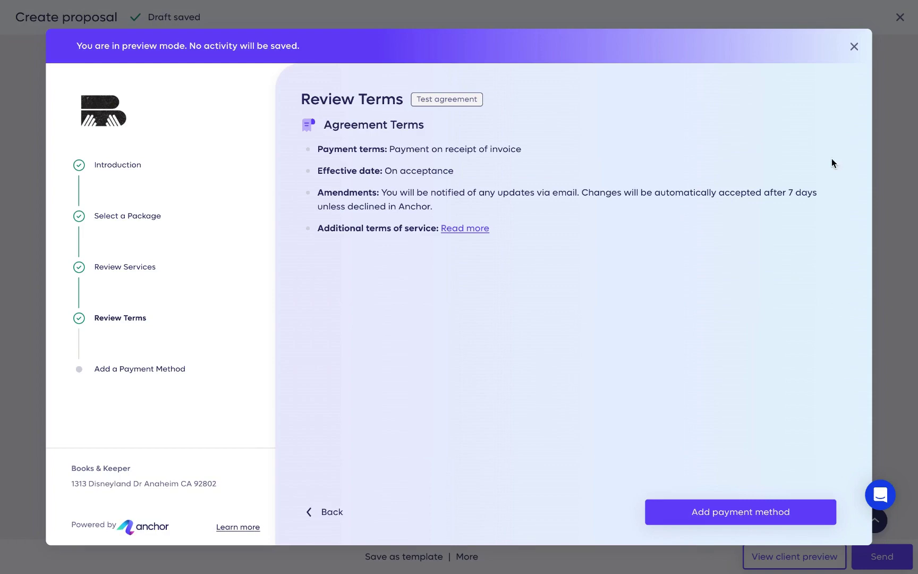
{"action": "left_click", "coordinate": [855, 48]}
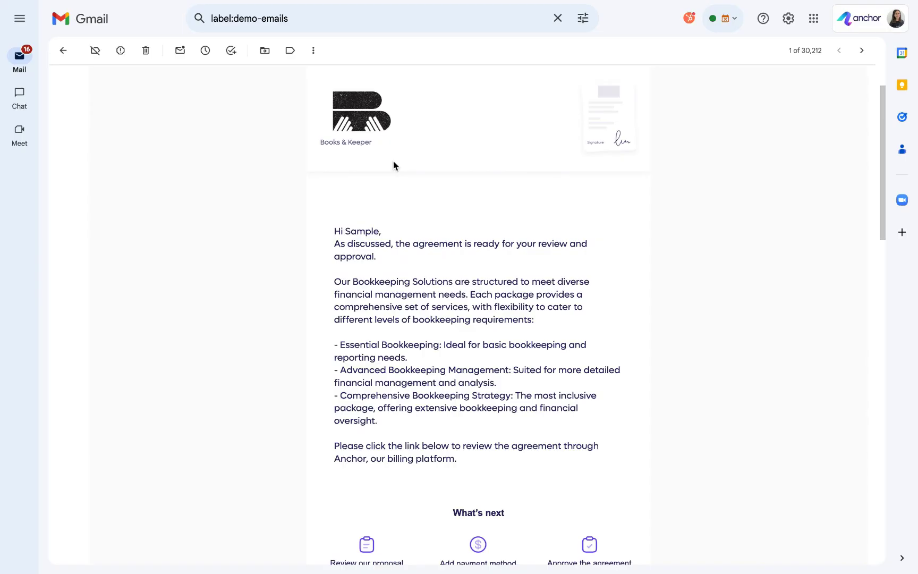
- Read through the agreement email's three next steps
{"action": "scroll", "coordinate": [393, 165], "scroll_direction": "down", "scroll_amount": 3}
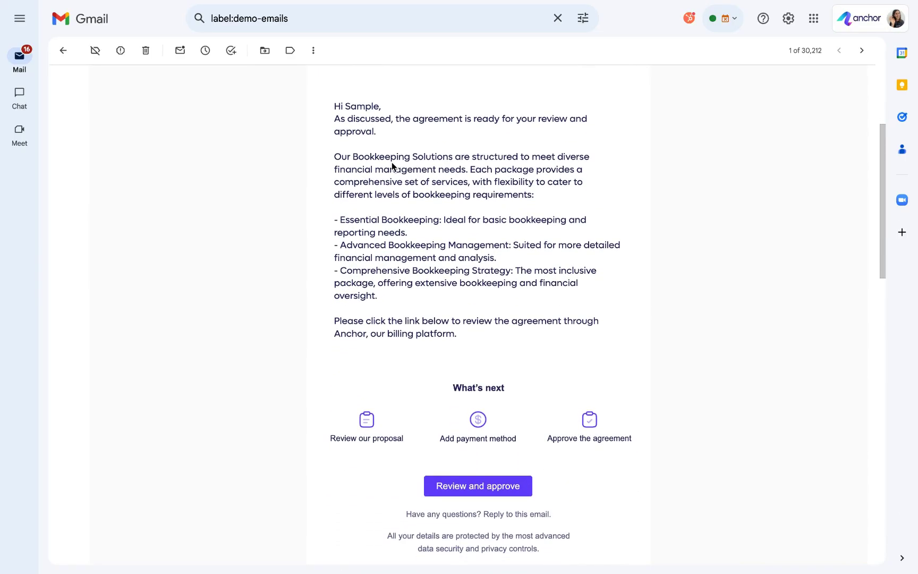
- Open the agreement for review and choose the Advanced Bookkeeping Management package
{"action": "left_click", "coordinate": [495, 487]}
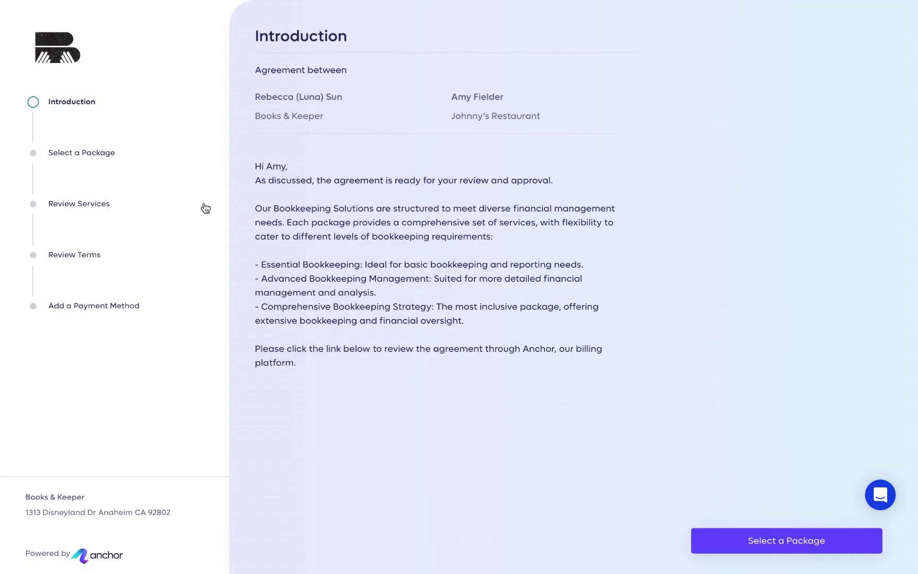
{"action": "left_click", "coordinate": [107, 152]}
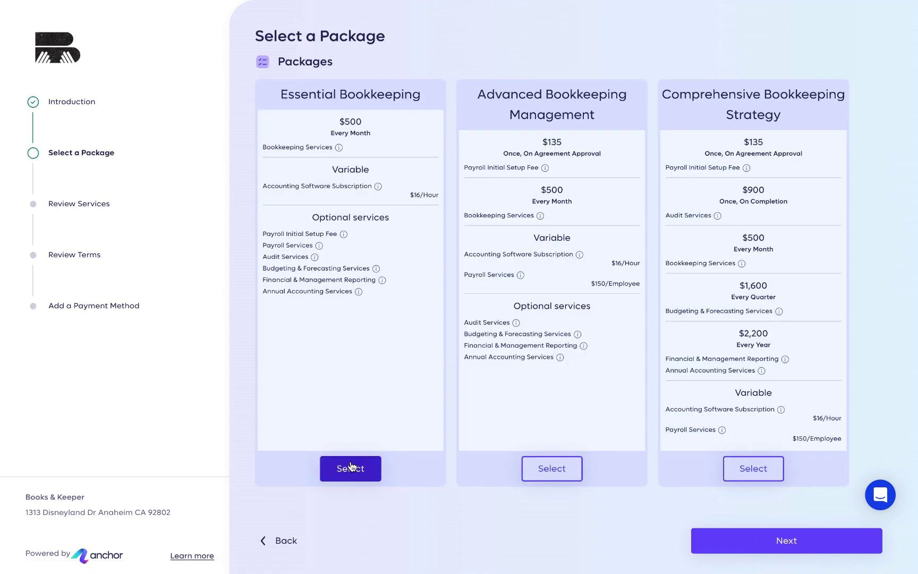
{"action": "left_click", "coordinate": [552, 476]}
{"action": "left_click", "coordinate": [712, 542]}
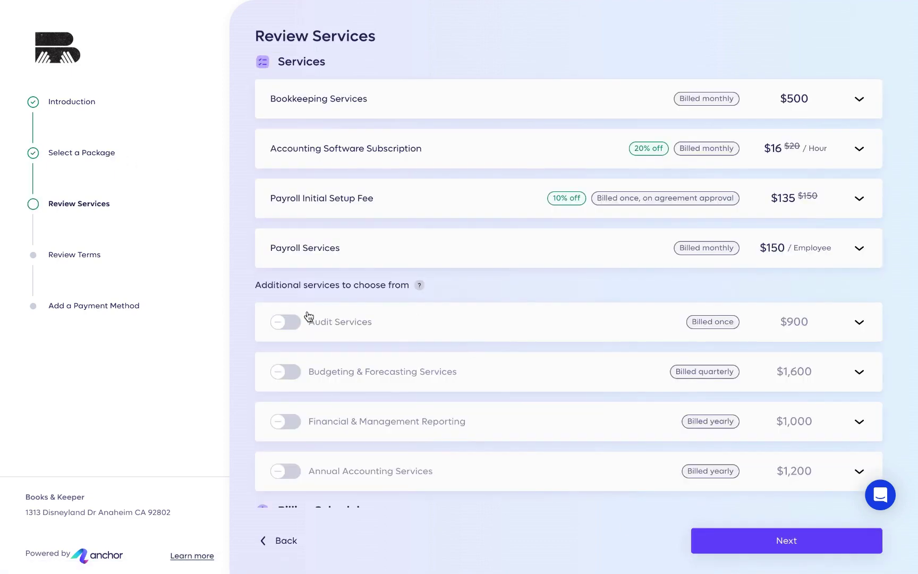
- Add Audit, Budgeting & Forecasting, and Financial & Management Reporting services
{"action": "left_click", "coordinate": [292, 322]}
{"action": "left_click", "coordinate": [293, 370]}
{"action": "left_click", "coordinate": [292, 423]}
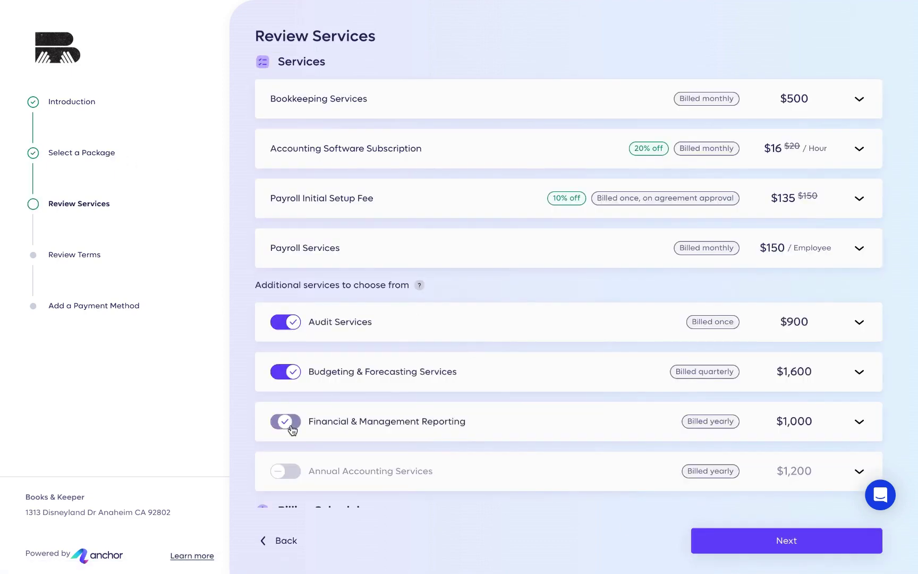
{"action": "left_click", "coordinate": [738, 542]}
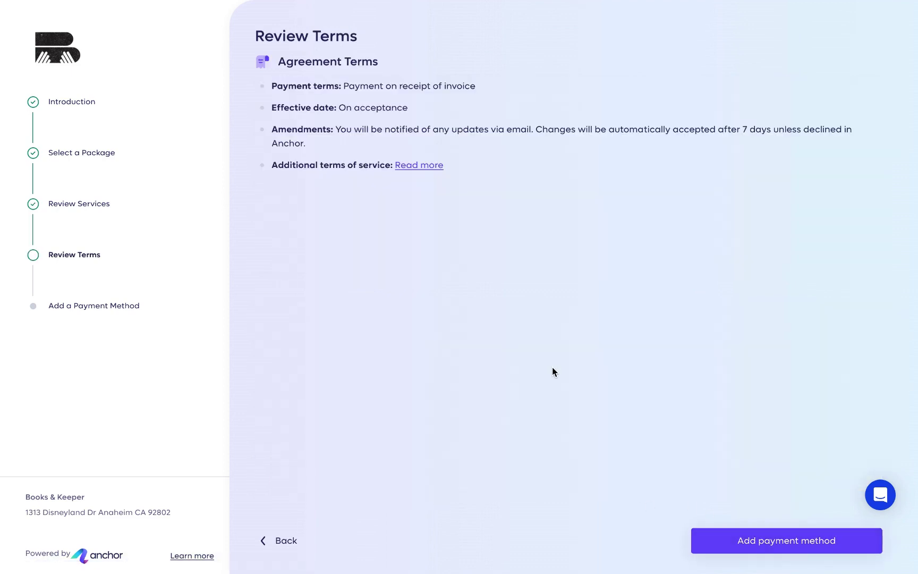
- Choose a bank account as the payment method and approve the agreement
{"action": "left_click", "coordinate": [712, 540]}
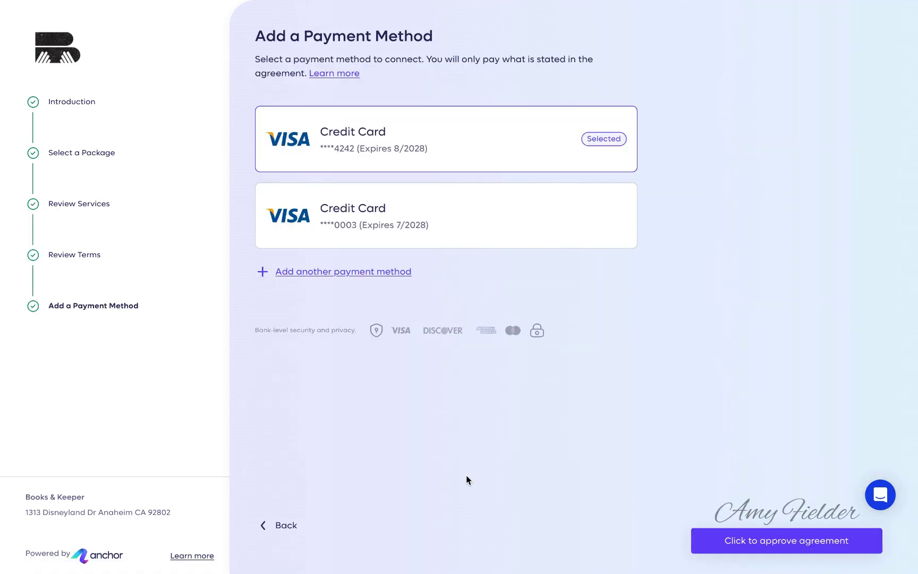
{"action": "left_click", "coordinate": [407, 271]}
{"action": "scroll", "coordinate": [402, 346], "scroll_direction": "down", "scroll_amount": 3}
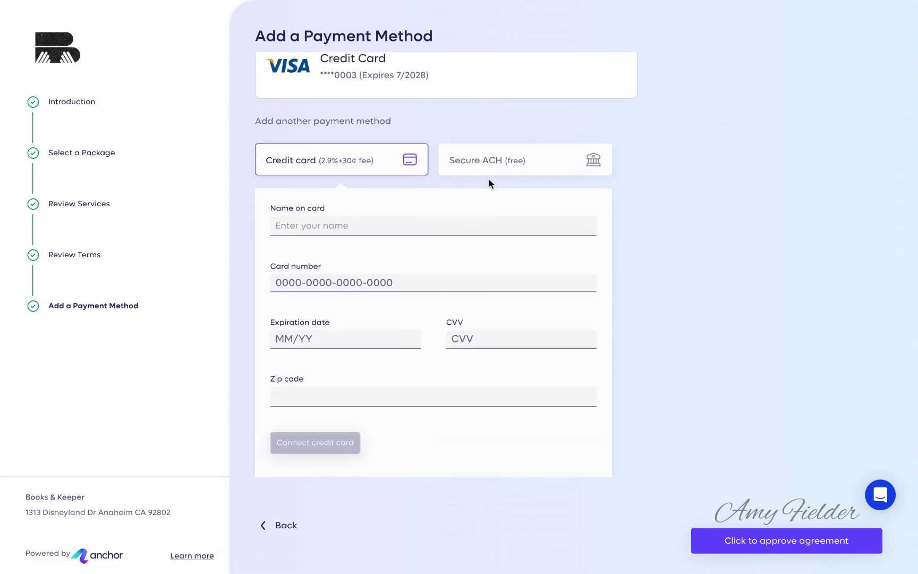
{"action": "left_click", "coordinate": [489, 171]}
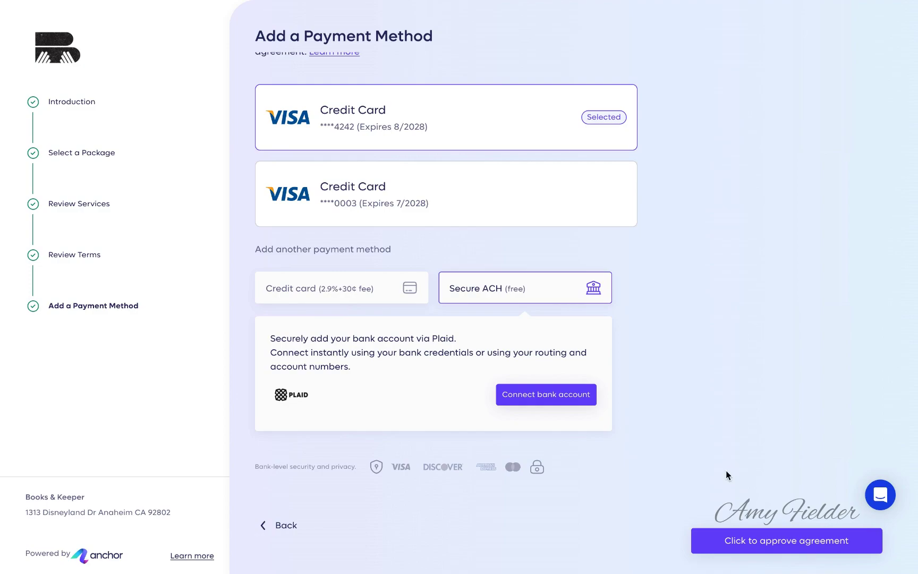
{"action": "left_click", "coordinate": [766, 543]}
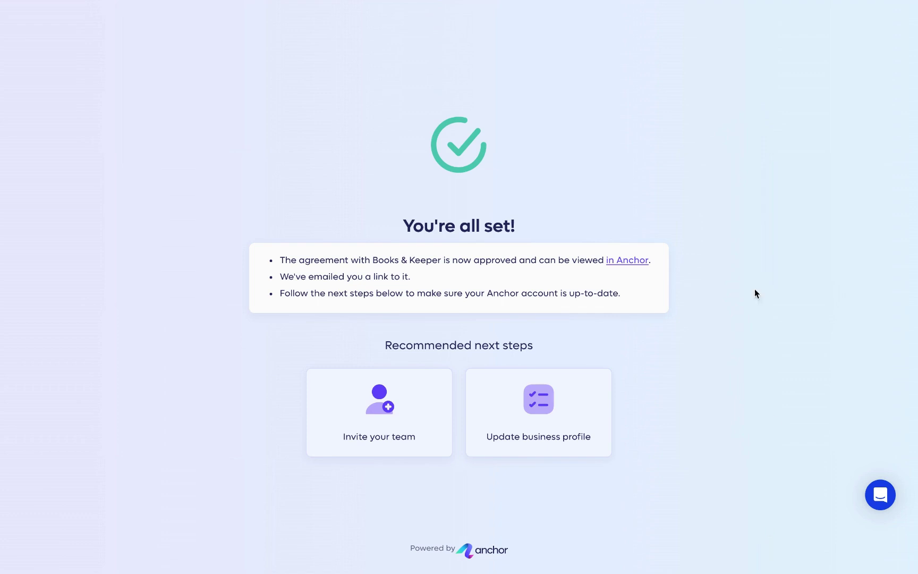
- Open the LA Brand agreement and go to Team under Settings
{"action": "left_click", "coordinate": [610, 2]}
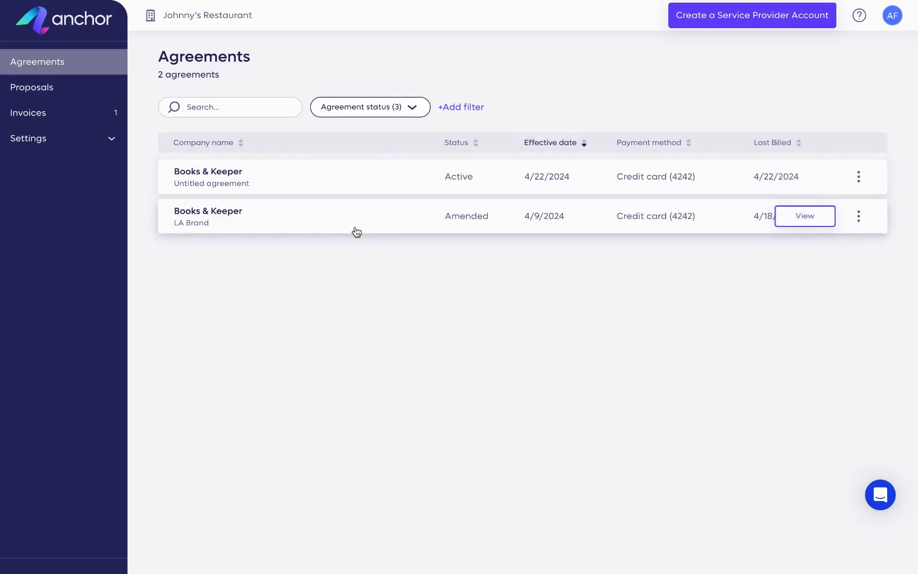
{"action": "left_click", "coordinate": [391, 229]}
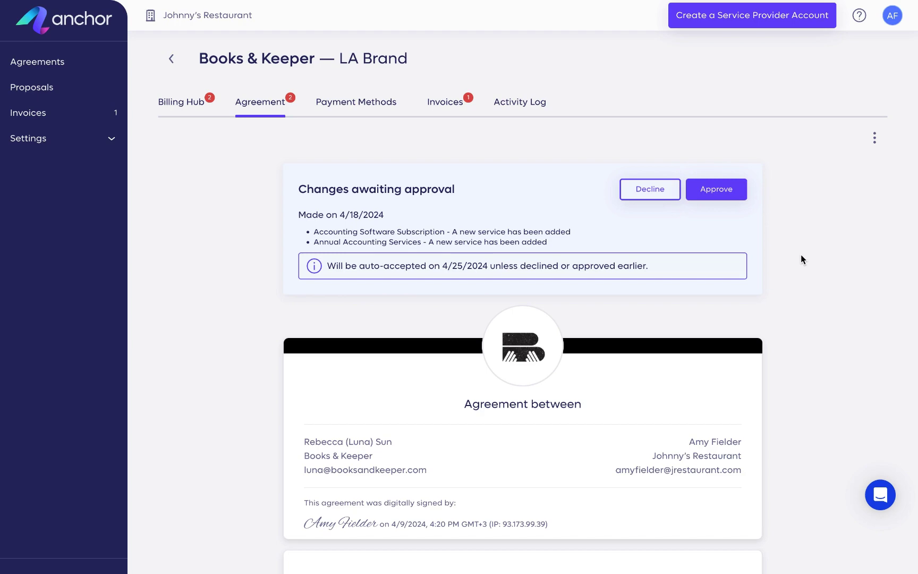
{"action": "left_click", "coordinate": [111, 139]}
{"action": "left_click", "coordinate": [98, 191]}
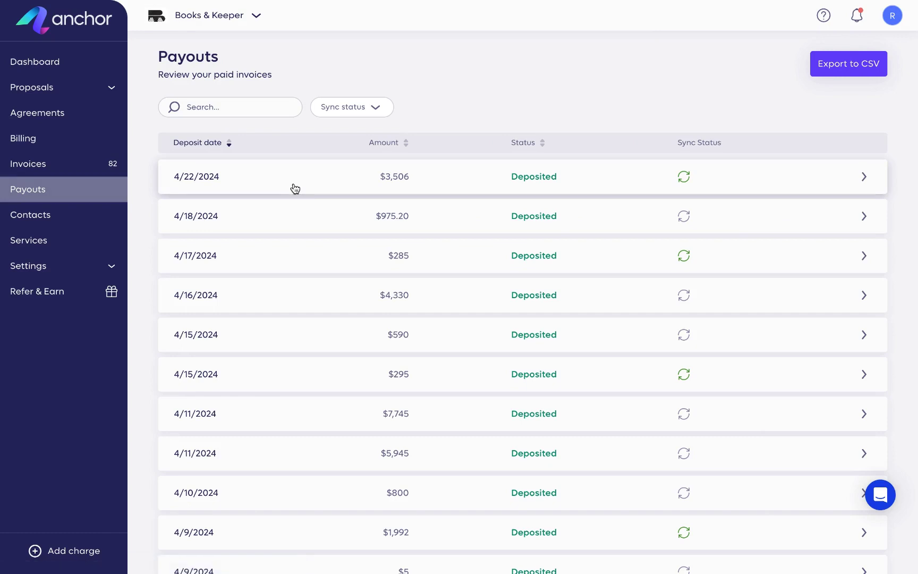
- Inspect the 4/22/2024 payout's invoices and fee info, then go to Agreements
{"action": "left_click", "coordinate": [294, 185]}
{"action": "mouse_move", "coordinate": [765, 318]}
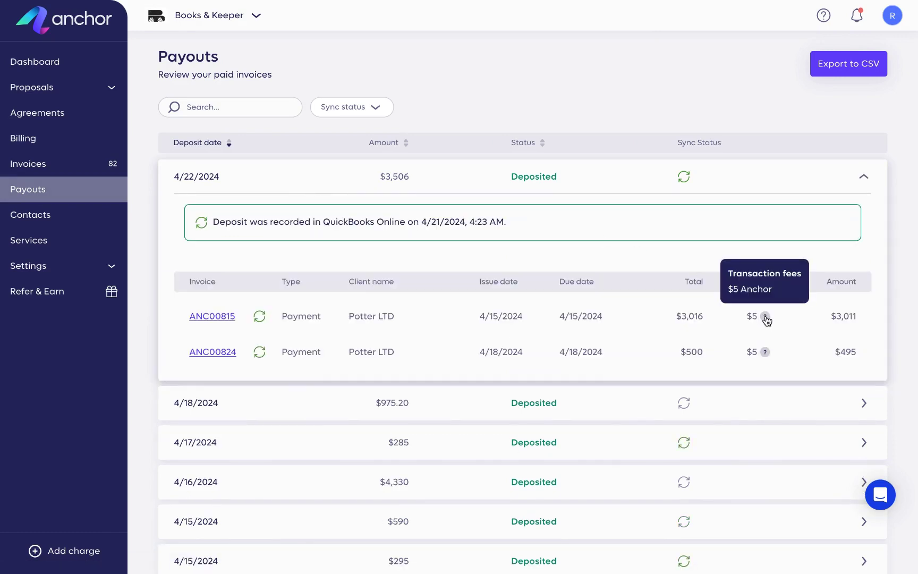
{"action": "left_click", "coordinate": [78, 117]}
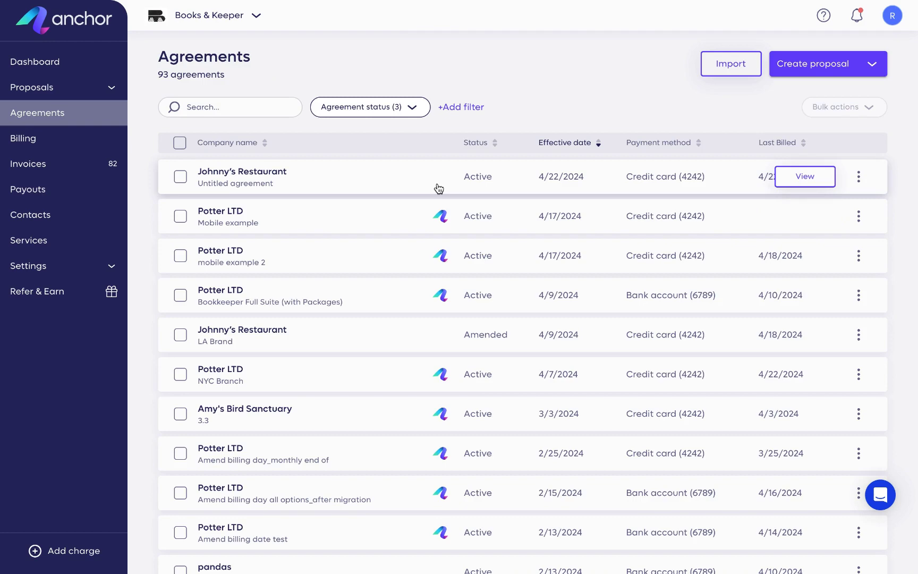
- Add Audit Services to Johnny's Restaurant's agreement and save the changes
{"action": "left_click", "coordinate": [438, 188]}
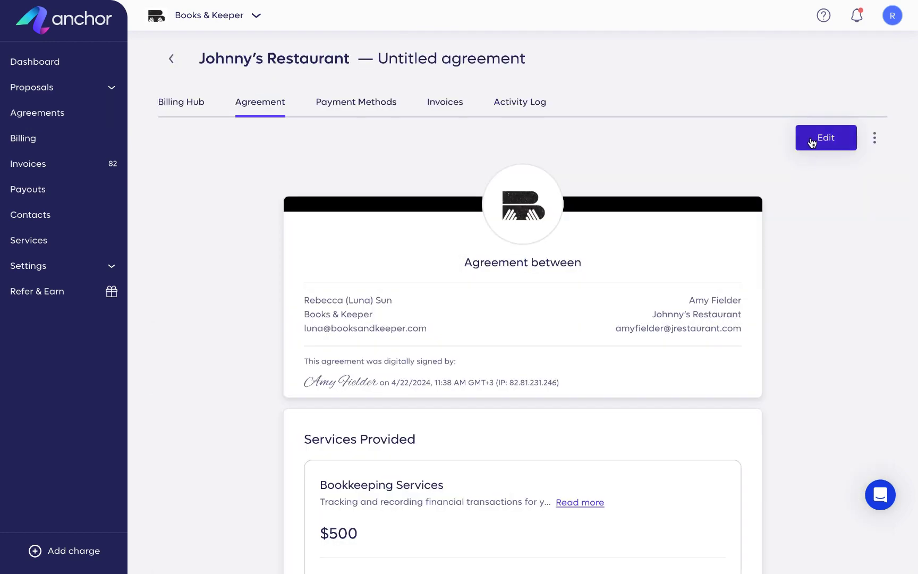
{"action": "left_click", "coordinate": [810, 139]}
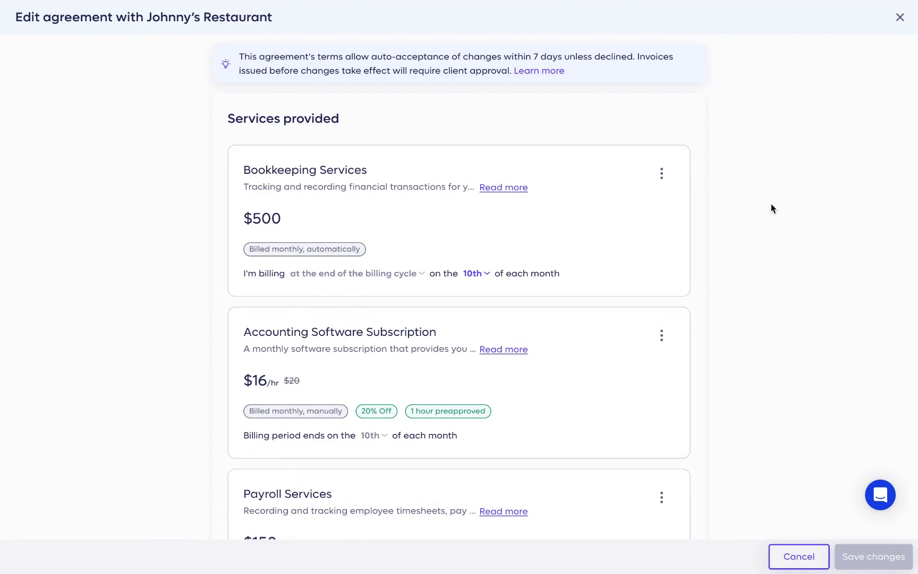
{"action": "scroll", "coordinate": [770, 203], "scroll_direction": "down", "scroll_amount": 10}
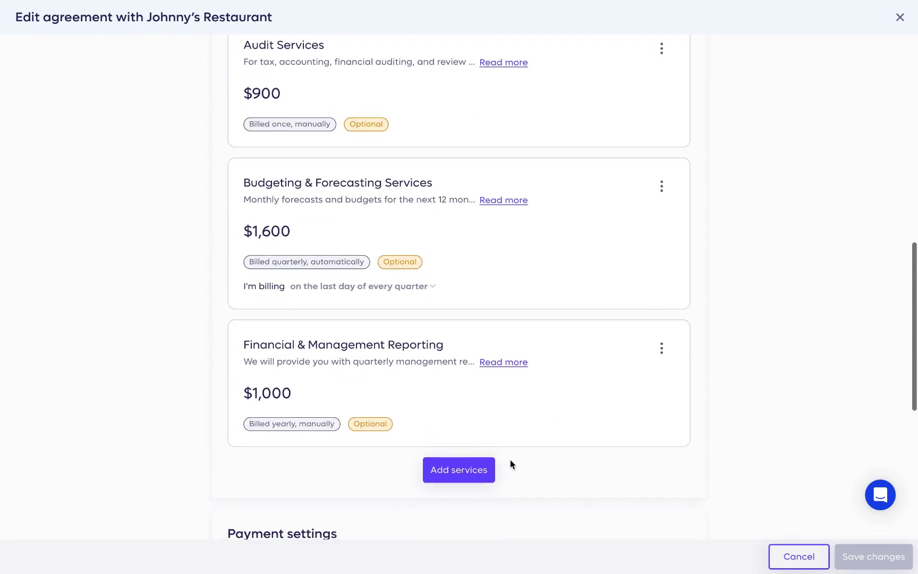
{"action": "left_click", "coordinate": [481, 470]}
{"action": "left_click", "coordinate": [129, 309]}
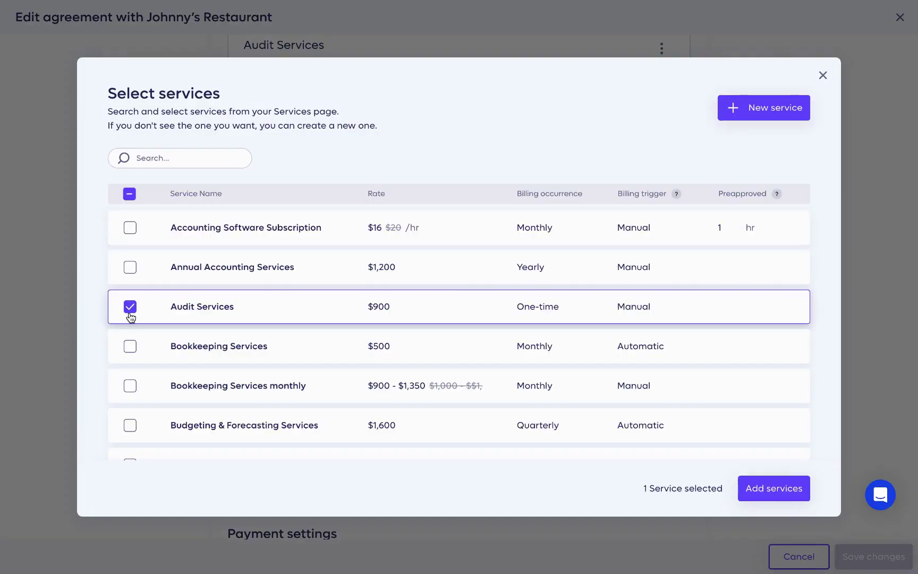
{"action": "left_click", "coordinate": [767, 488]}
{"action": "scroll", "coordinate": [762, 486], "scroll_direction": "down", "scroll_amount": 2}
{"action": "left_click", "coordinate": [830, 558]}
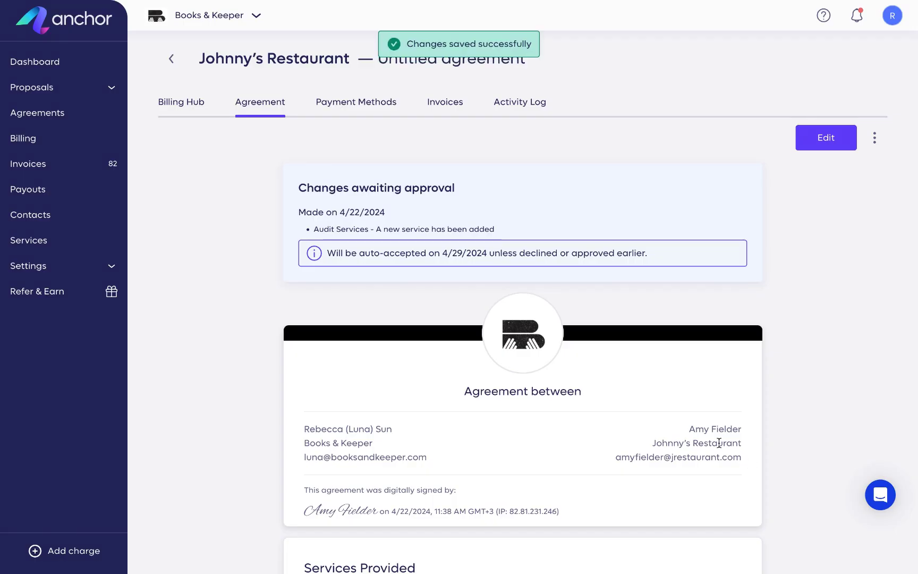
- Check the agreement's upcoming invoice and its Billing Control panel in Billing Hub
{"action": "left_click", "coordinate": [192, 110]}
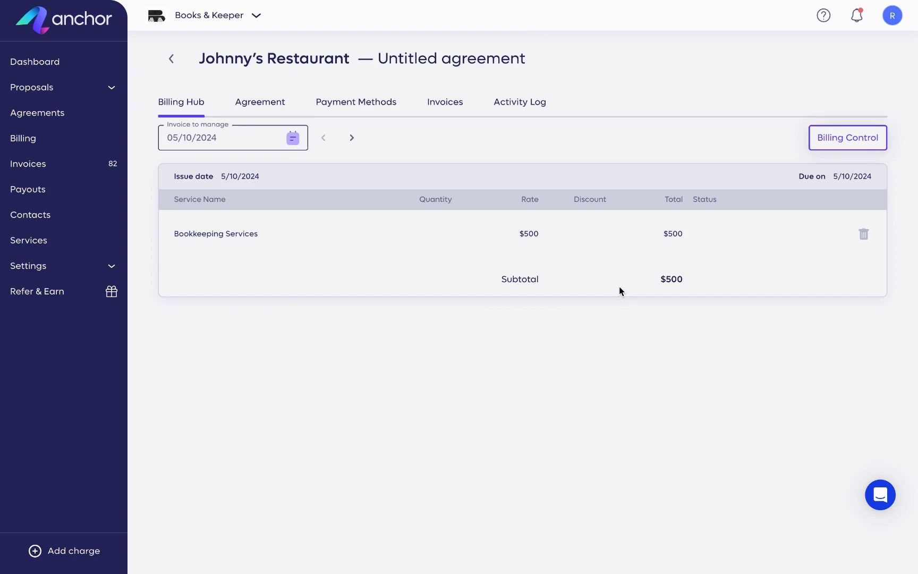
{"action": "left_click", "coordinate": [855, 145]}
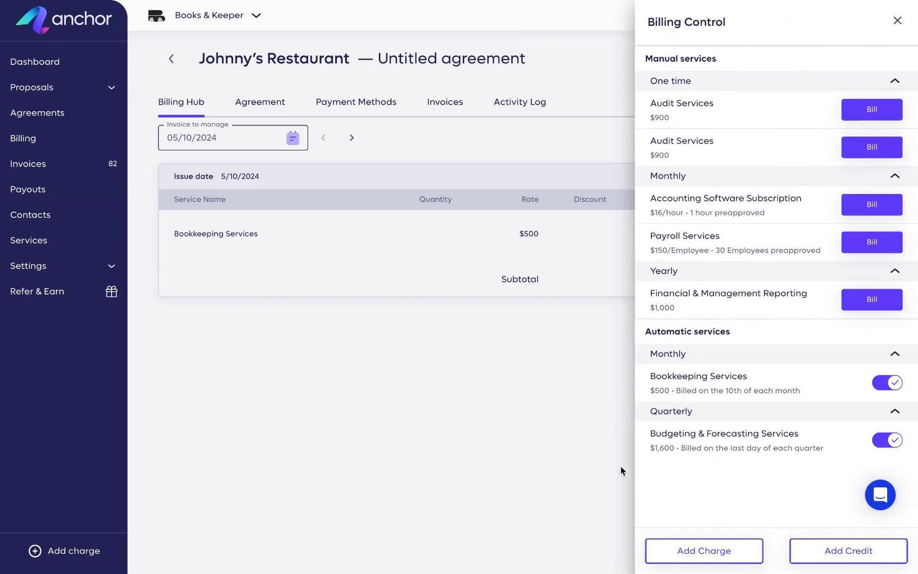
{"action": "left_click", "coordinate": [600, 464]}
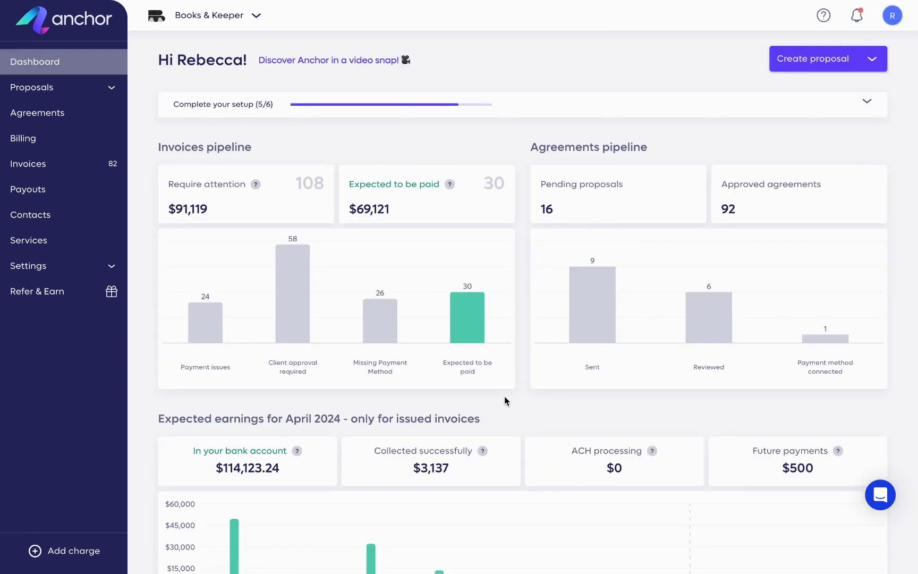
- Expand the Complete your setup (5/6) checklist on the Dashboard
{"action": "mouse_move", "coordinate": [381, 327]}
{"action": "left_click", "coordinate": [523, 107]}
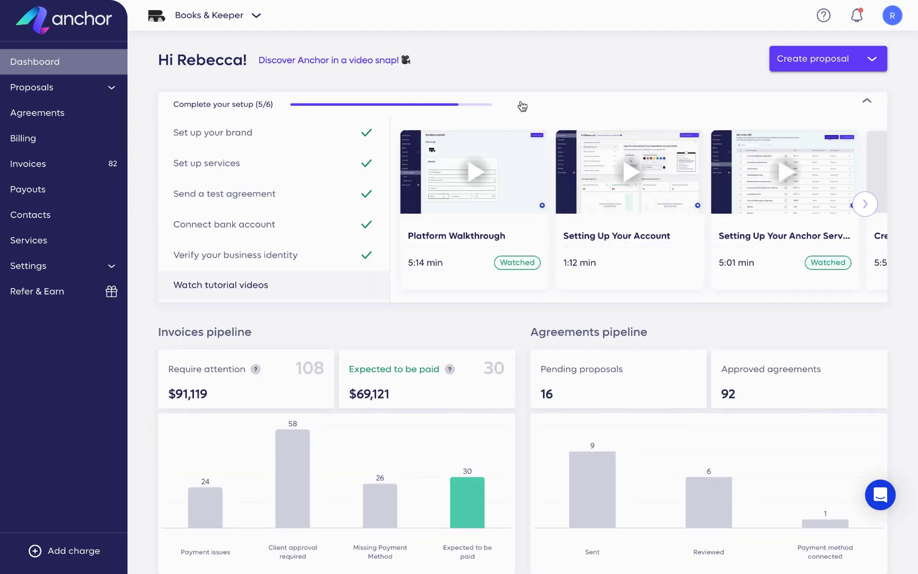